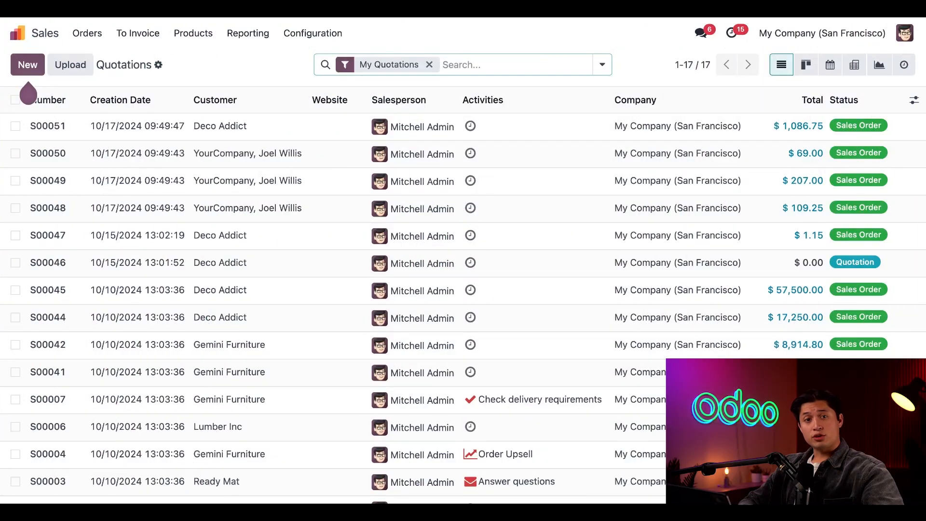
Open the Products menu from the quotations list
click(192, 33)
Show the product catalogue and start creating a new product
click(201, 57)
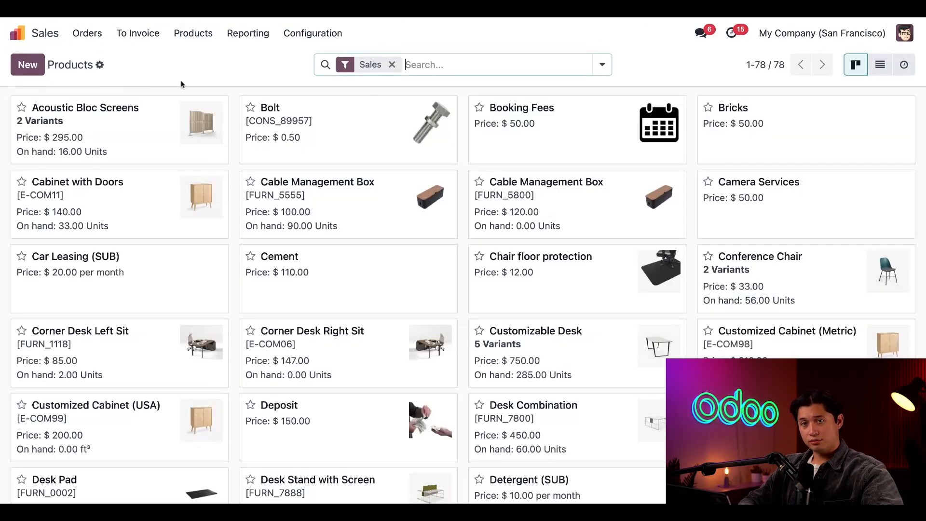
click(27, 64)
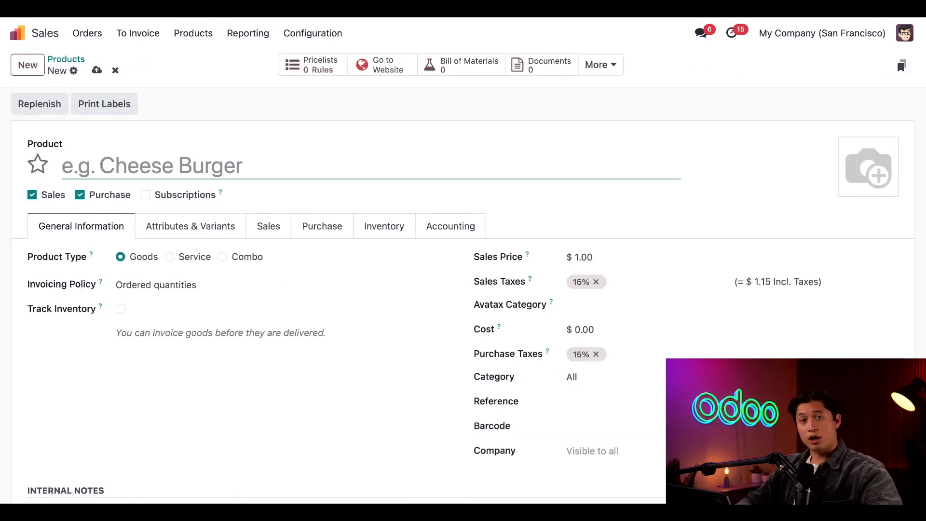
text(Modern)
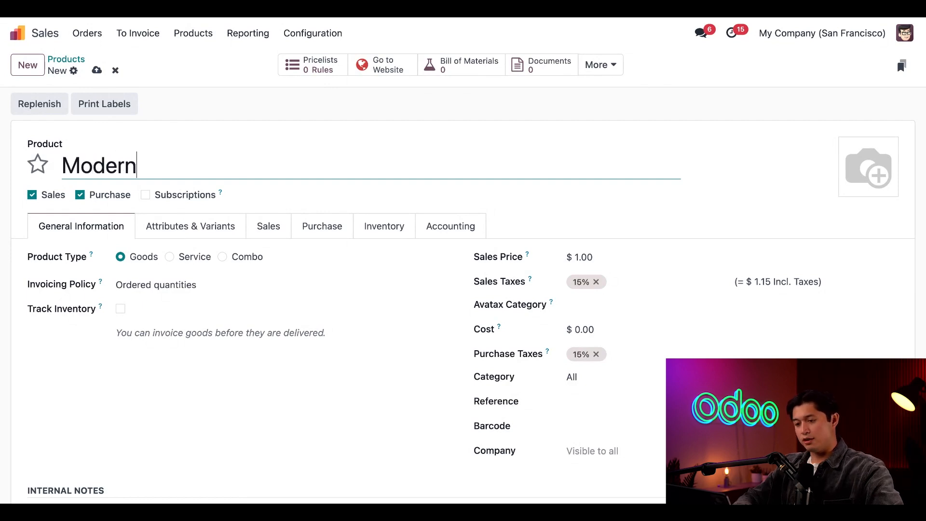
text( Office Chair)
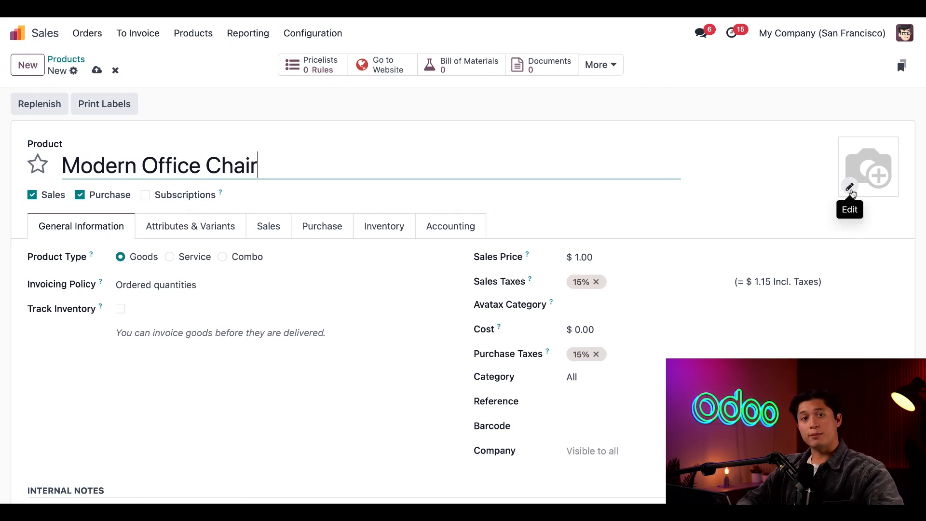
Add a chair photo and set the product type to Service
click(850, 190)
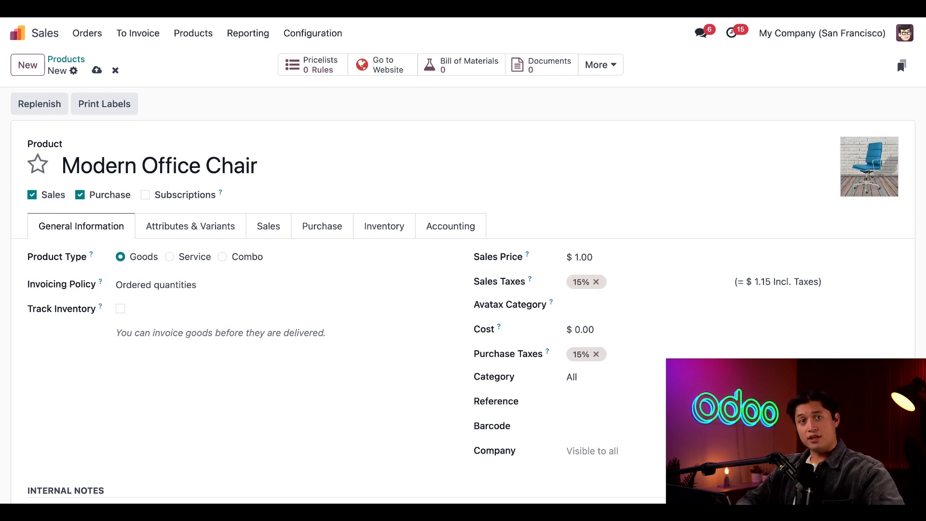
click(170, 256)
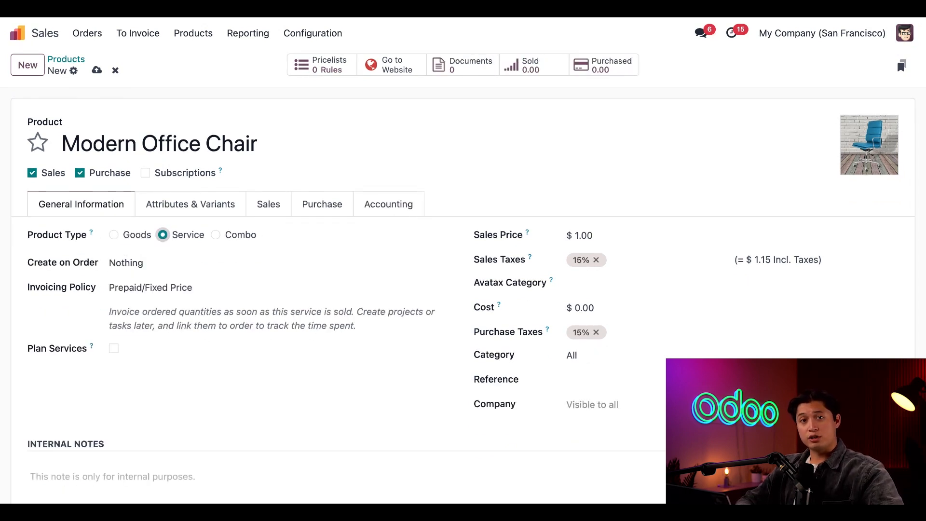
Review the Create on Order and Invoicing Policy choices, leaving both unchanged
click(176, 266)
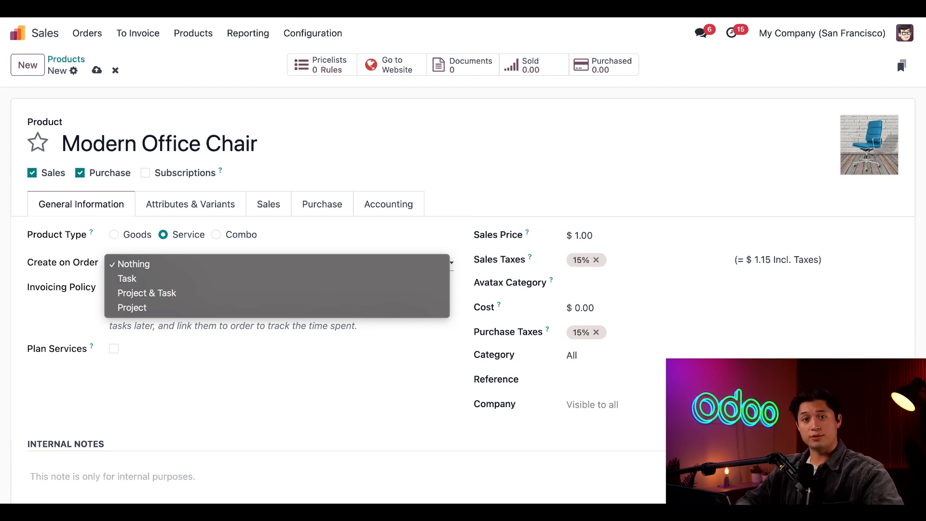
key(Escape)
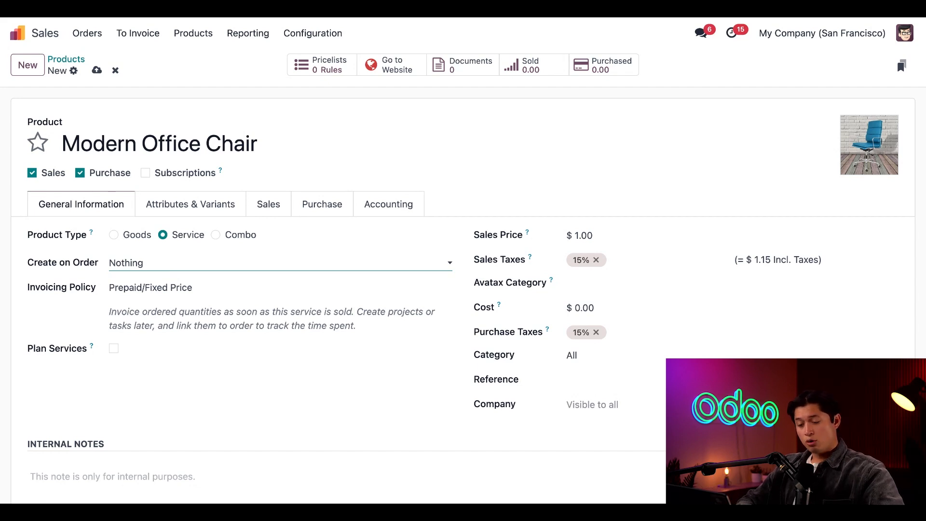
click(154, 290)
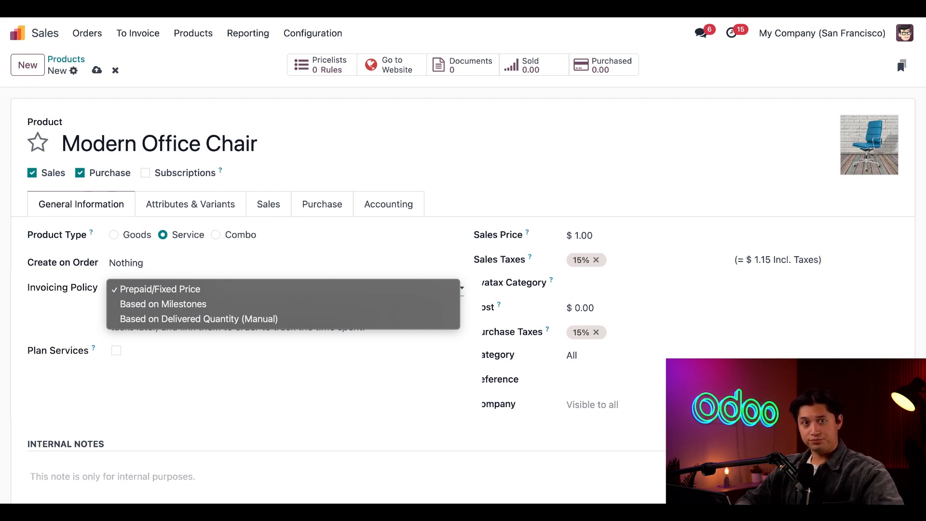
click(43, 300)
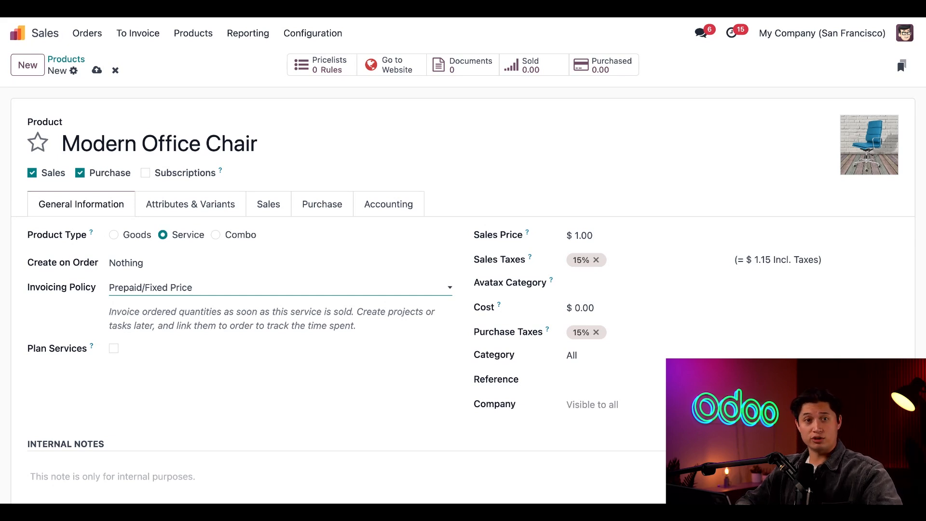
Enable Plan Services with the Maintenance Technician role, then switch planning back off
click(113, 349)
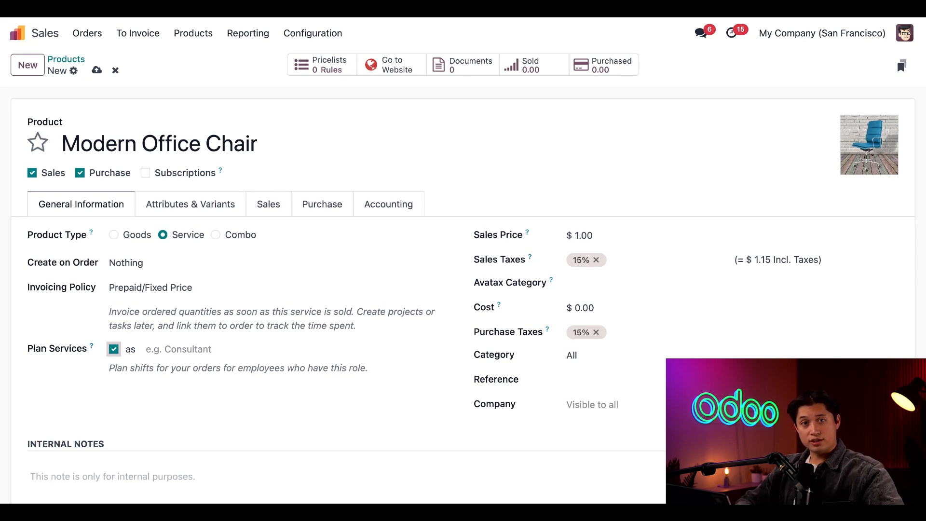
click(199, 349)
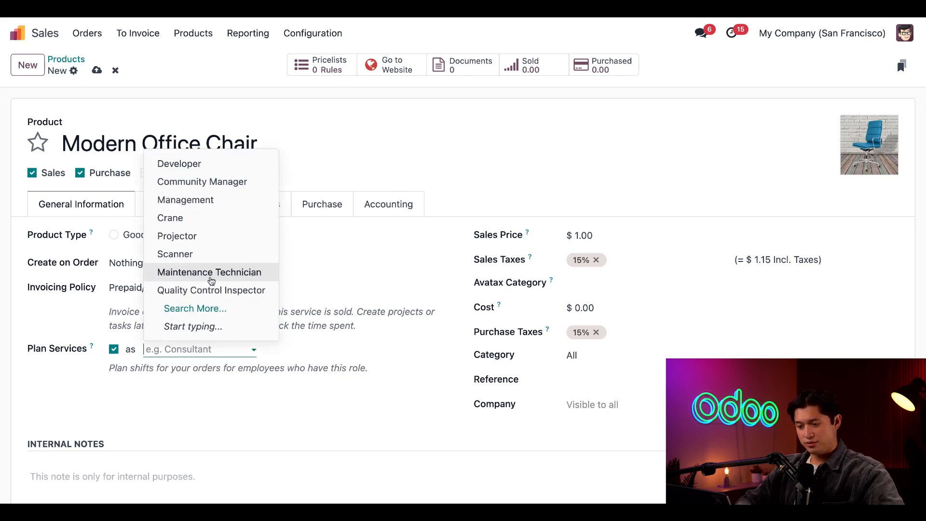
click(211, 275)
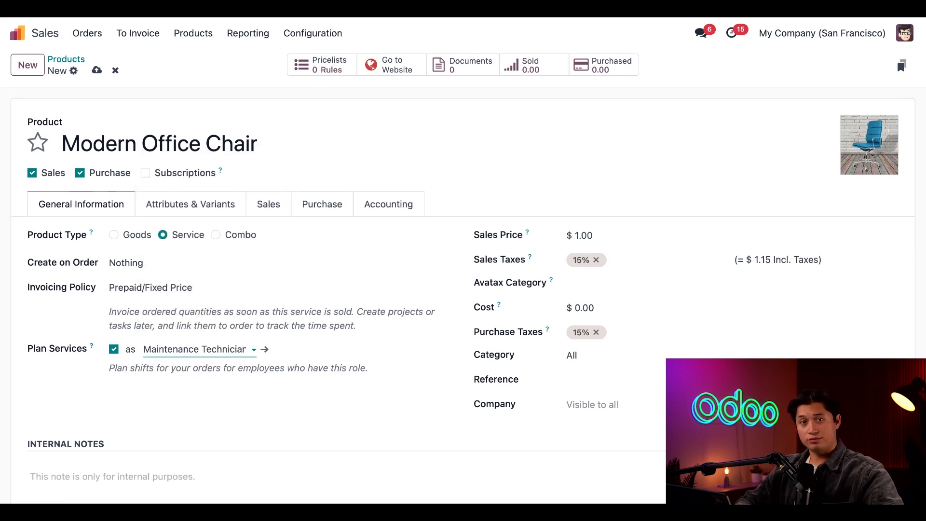
click(114, 349)
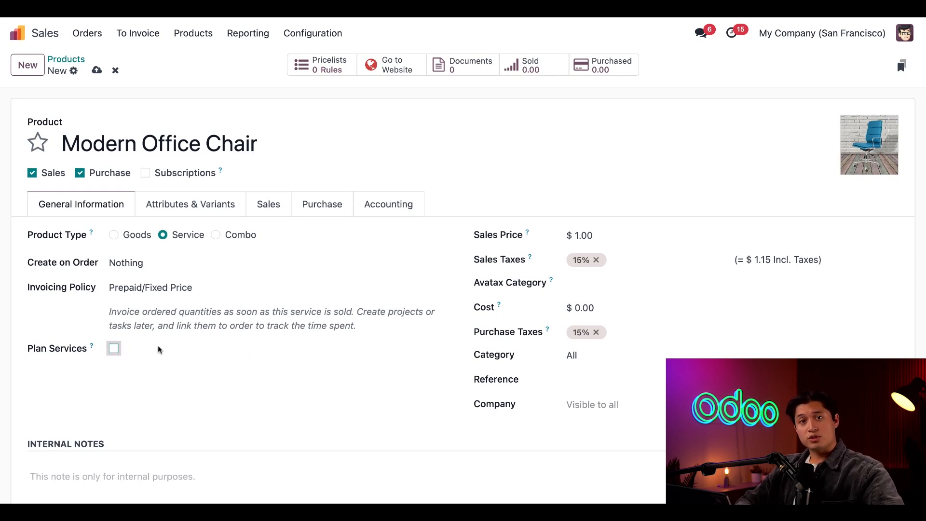
Set the product back to Goods and turn on inventory tracking
click(114, 235)
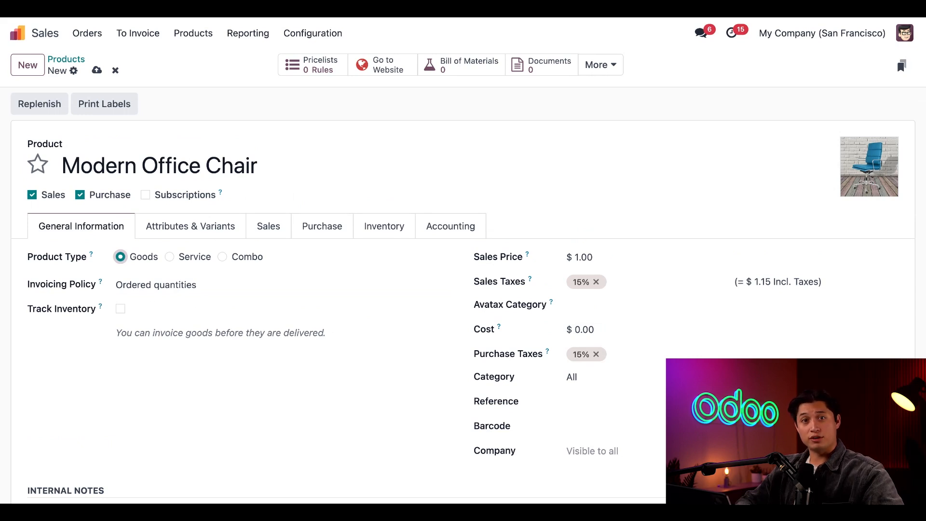
click(120, 309)
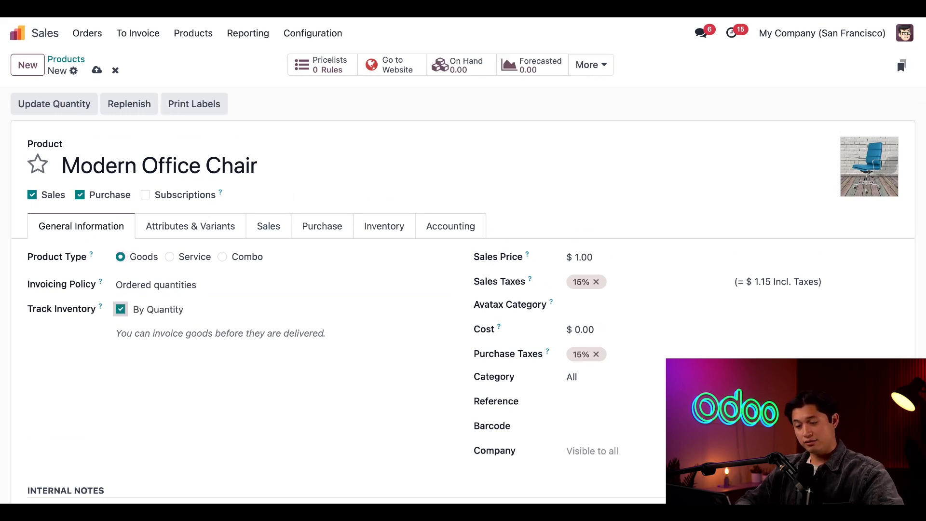
click(121, 310)
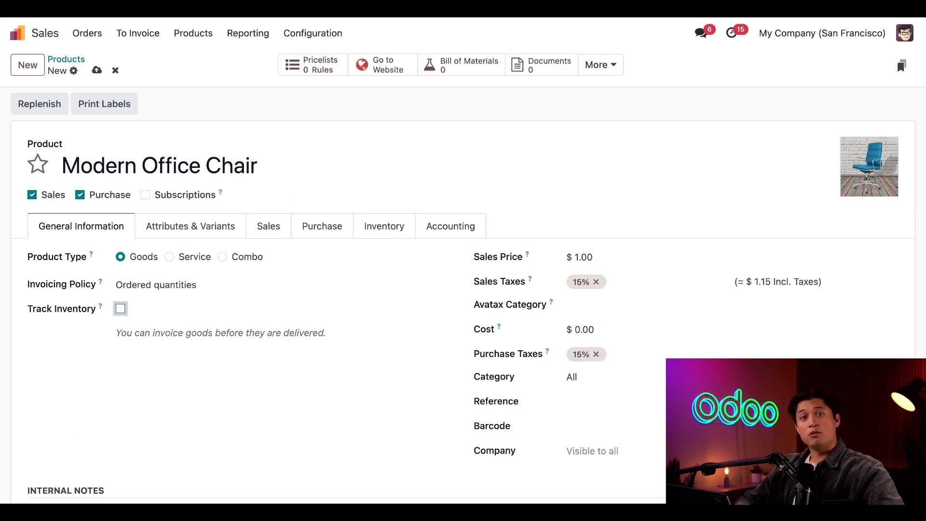
click(120, 308)
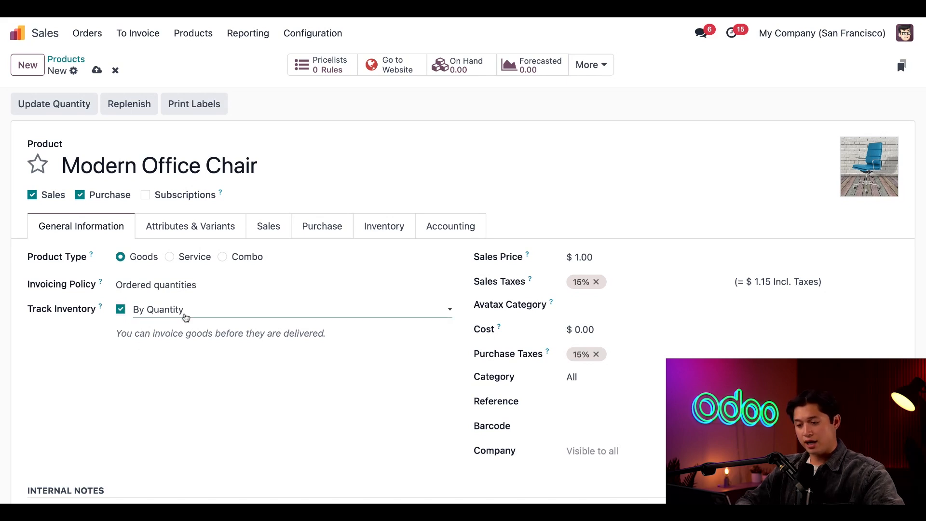
Keep stock tracked By Quantity and review the invoicing policy options
click(217, 309)
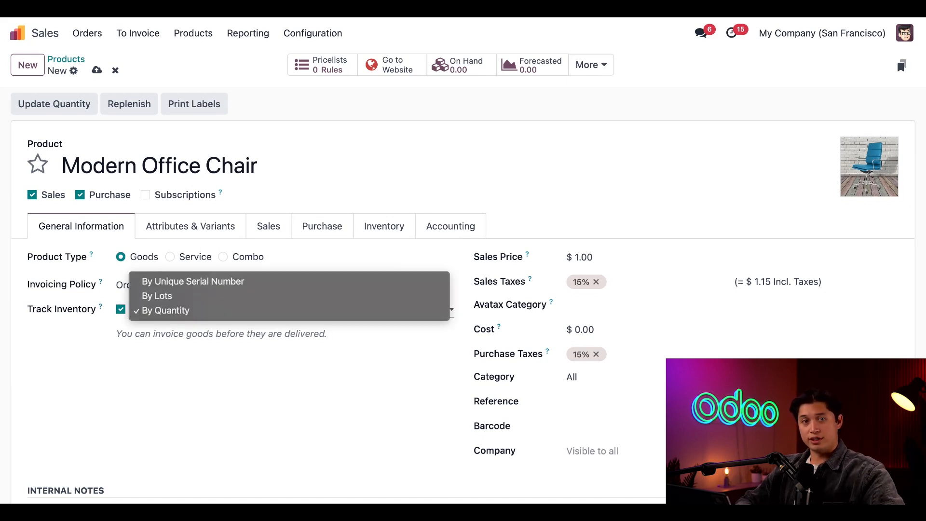
click(204, 364)
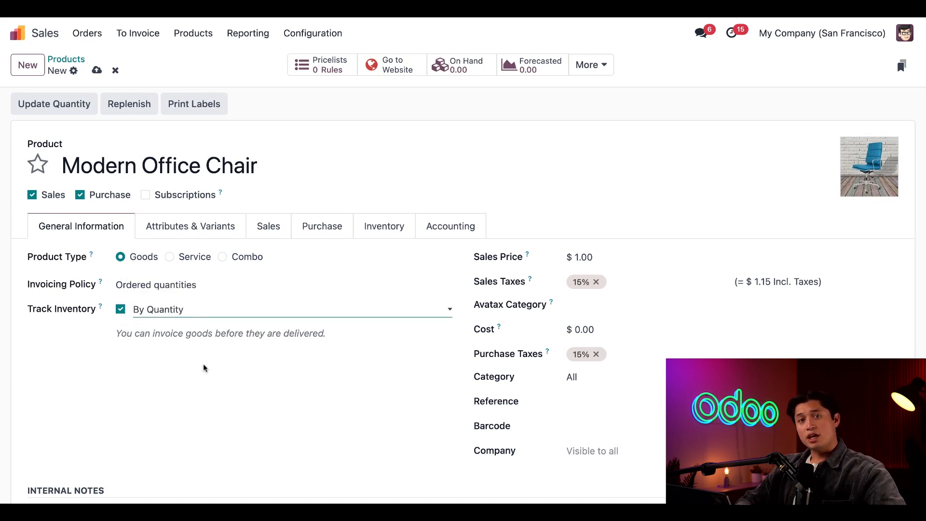
click(217, 288)
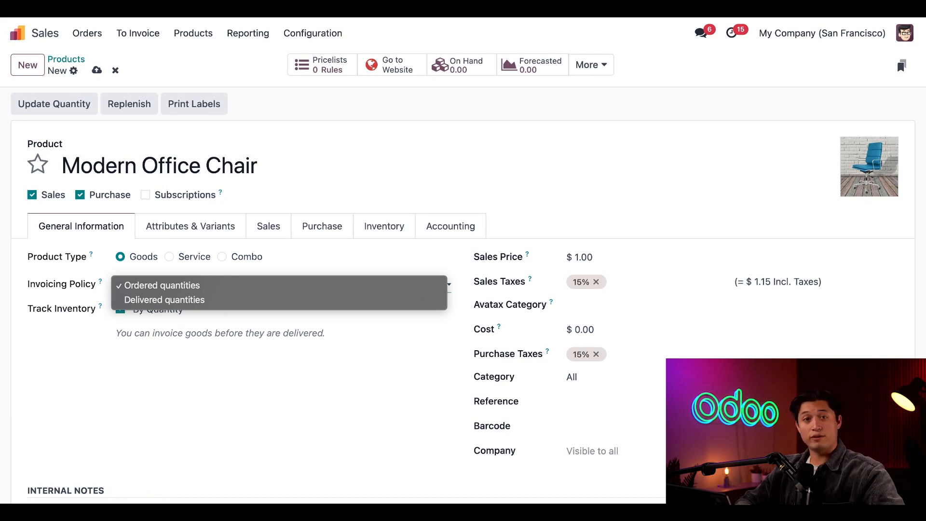
Keep invoicing on ordered quantities and set the sales price to $75.00
click(463, 309)
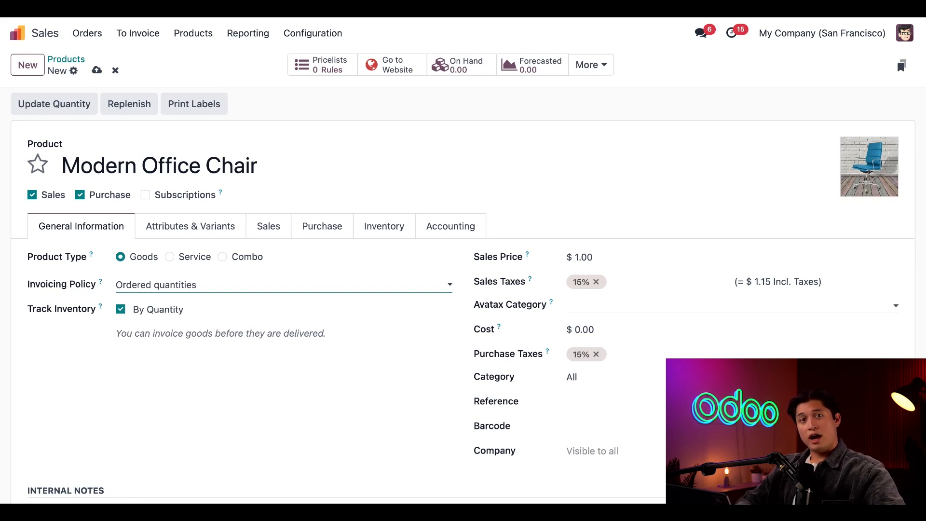
click(625, 255)
text(75)
click(619, 213)
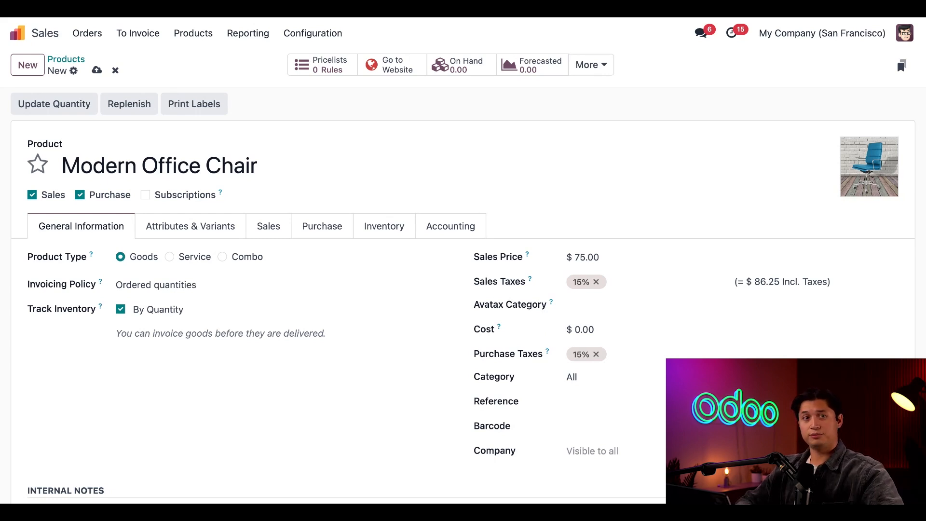
File the product under All / Saleable / Office Furniture, leaving it visible to all companies
click(591, 376)
text(off)
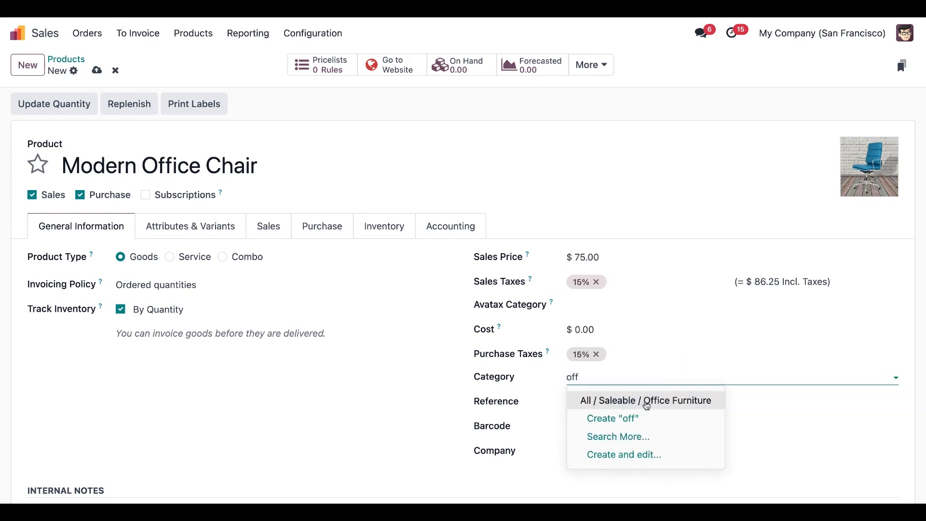
click(646, 402)
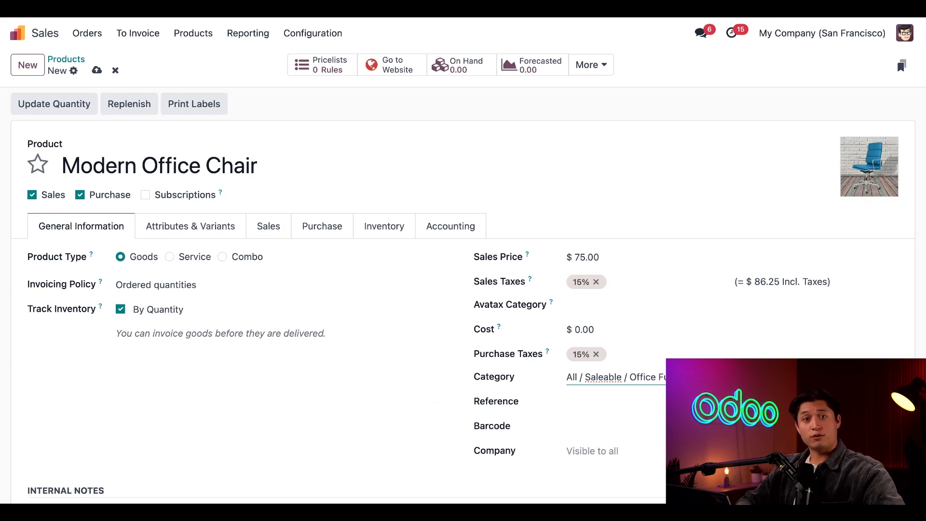
click(612, 451)
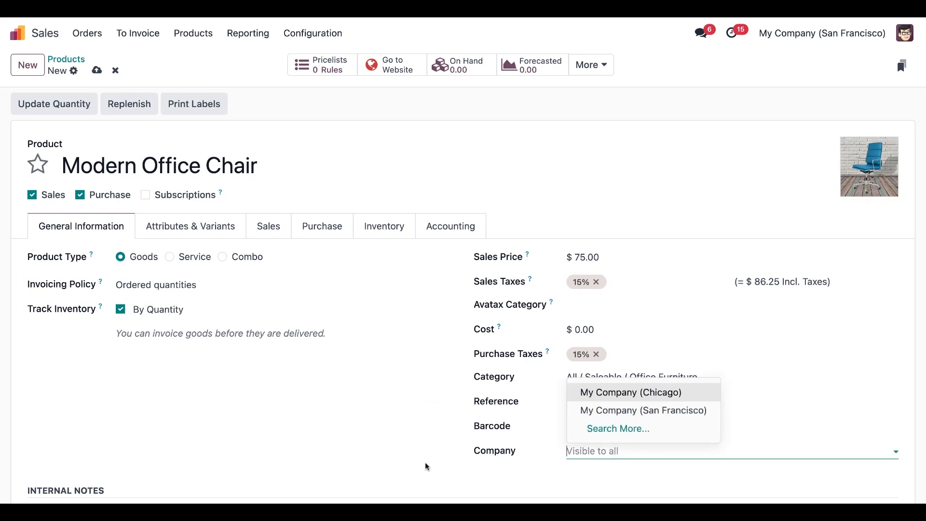
click(425, 462)
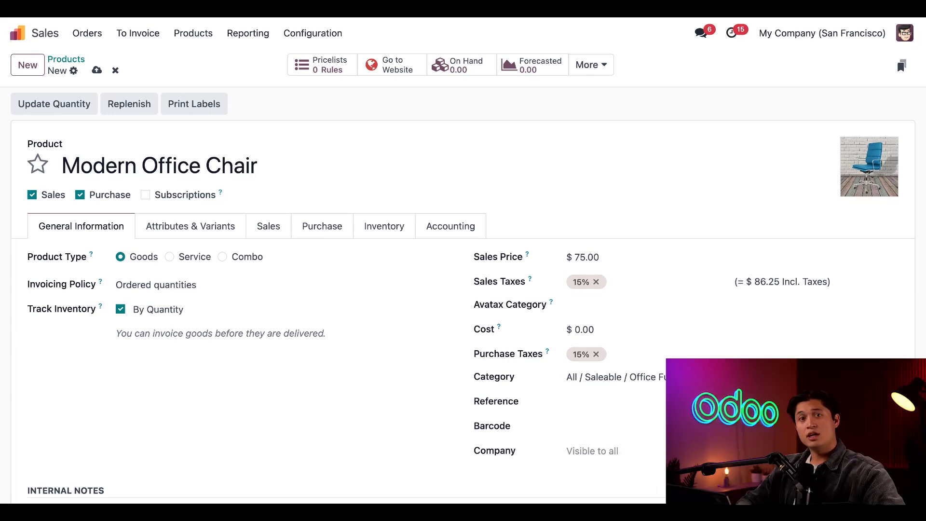
scroll(306, 408, down, 6)
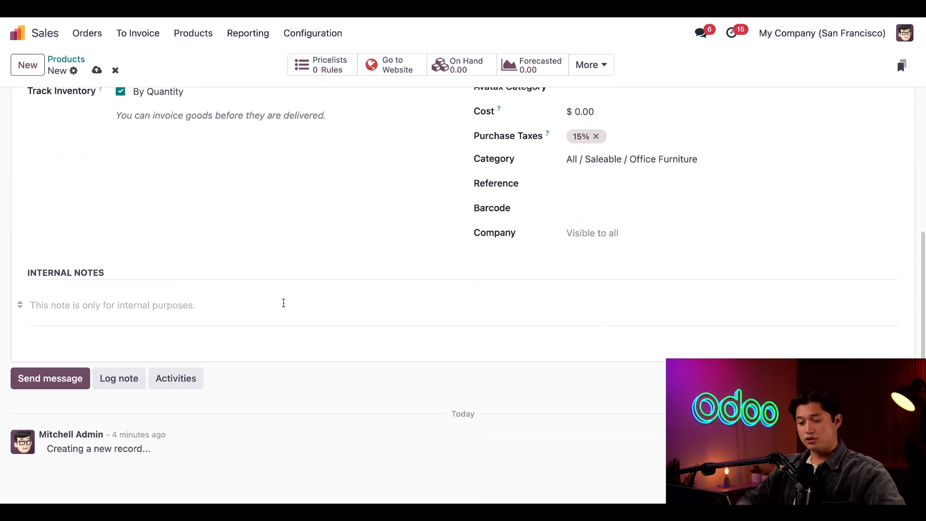
mouse_move(282, 305)
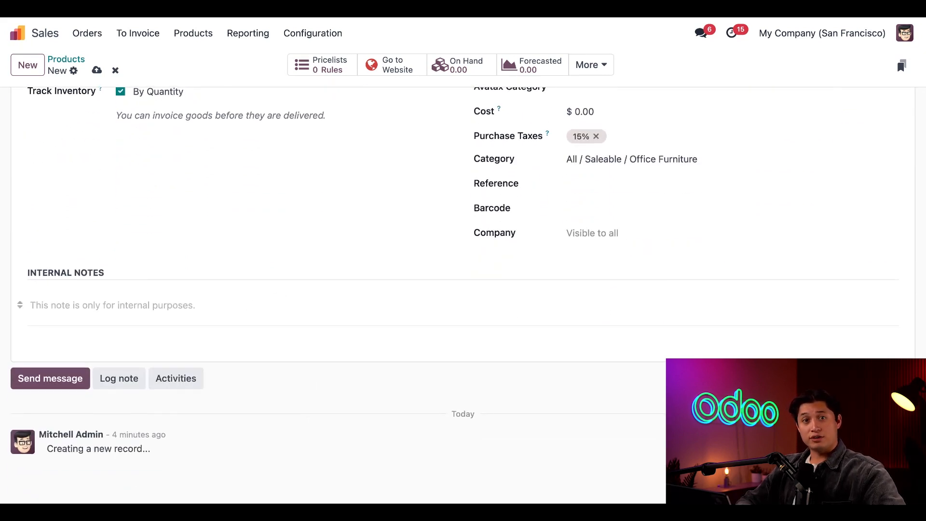
Write the internal note 'My favvv chair!!!'
click(112, 304)
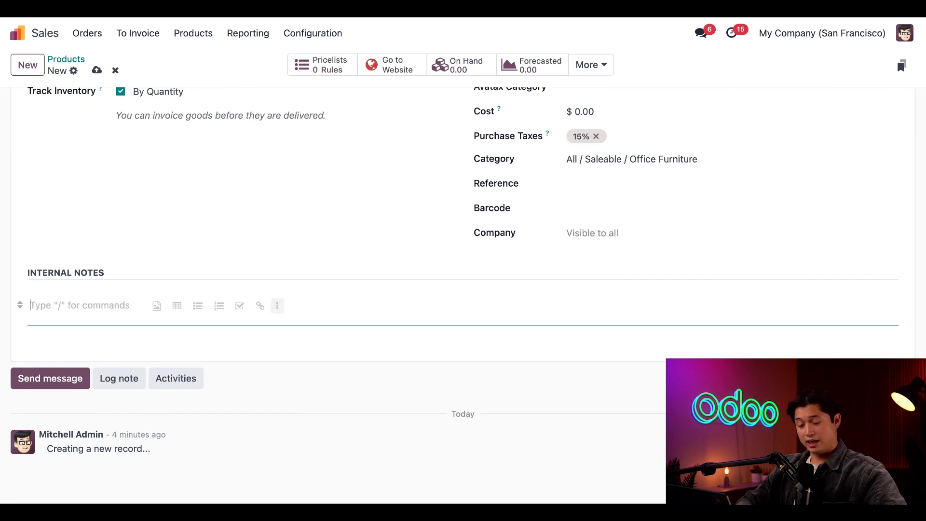
text(My)
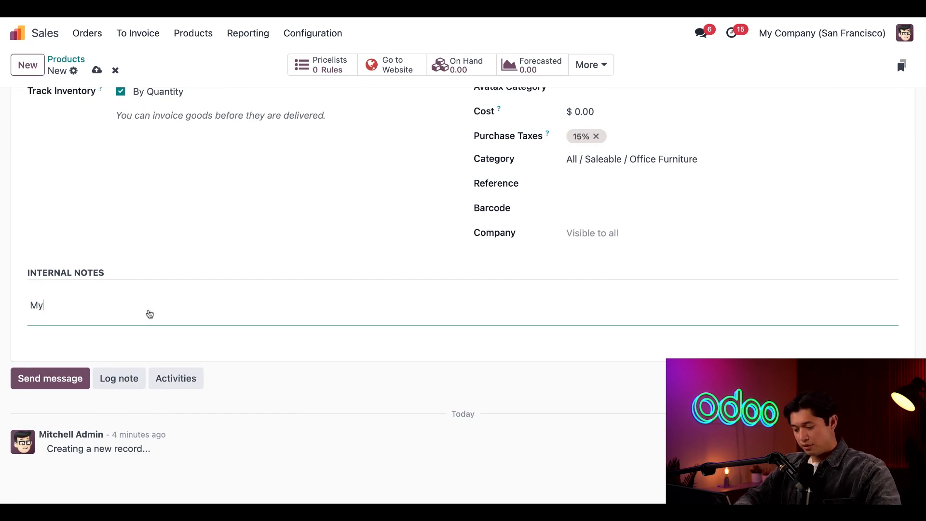
text( favvv chair!!!)
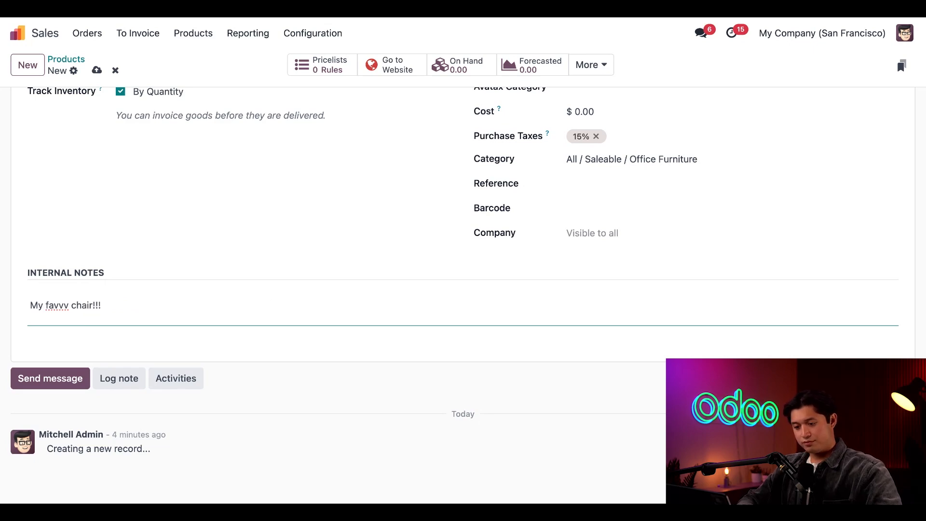
scroll(348, 240, up, 5)
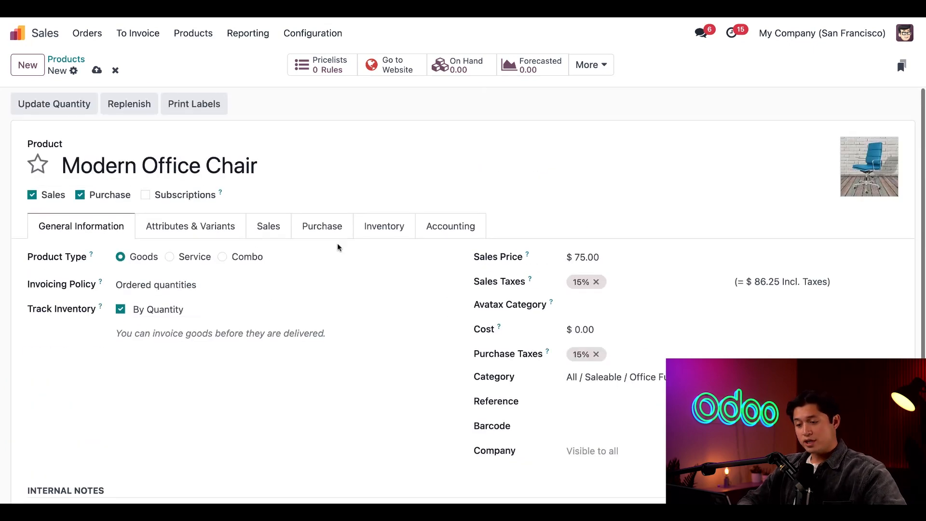
Add a Color attribute line with the value Red under Attributes & Variants
click(206, 230)
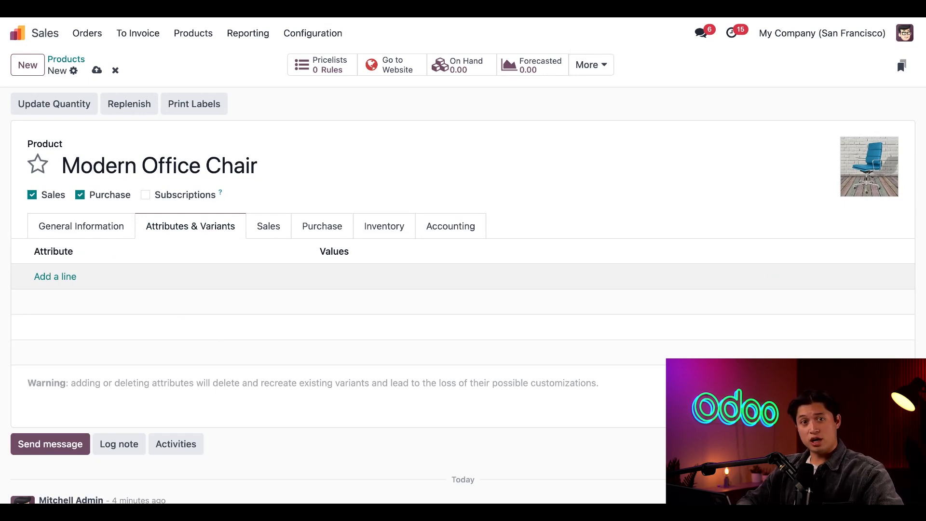
scroll(222, 278, down, 1)
click(68, 247)
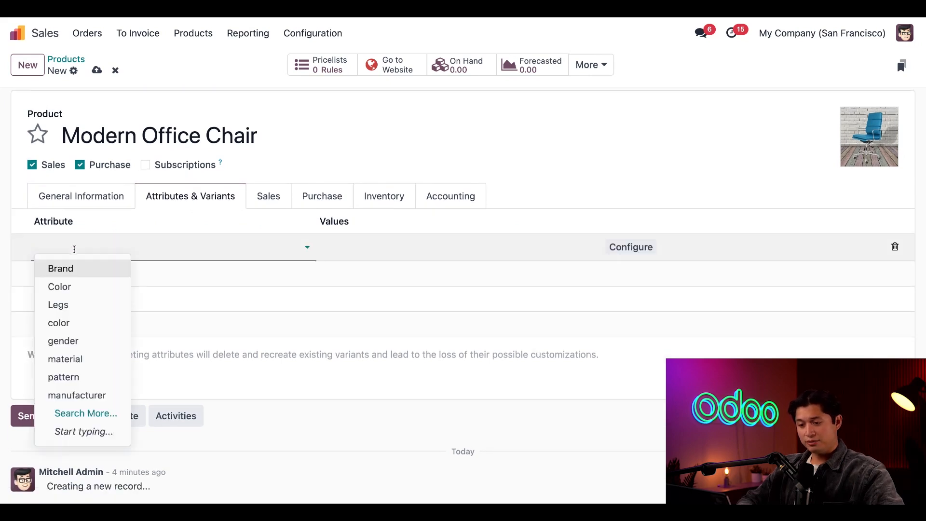
click(75, 286)
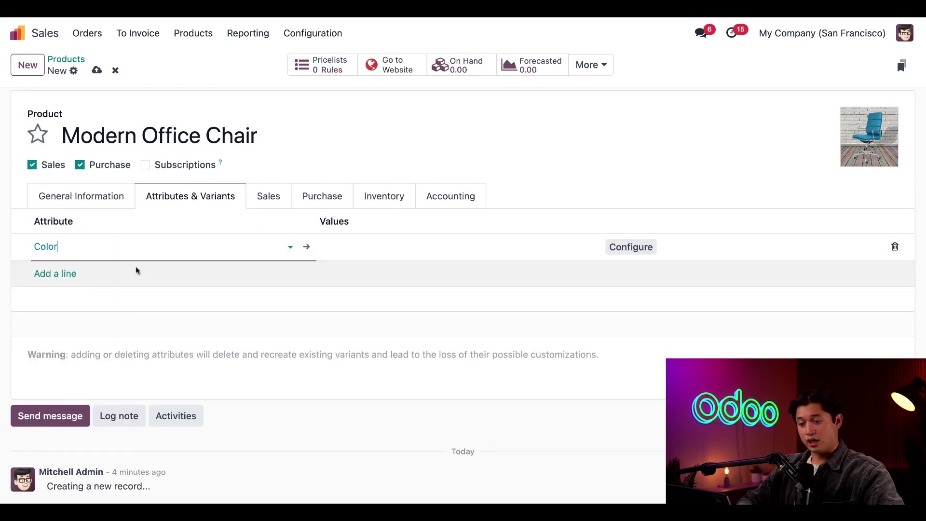
click(370, 247)
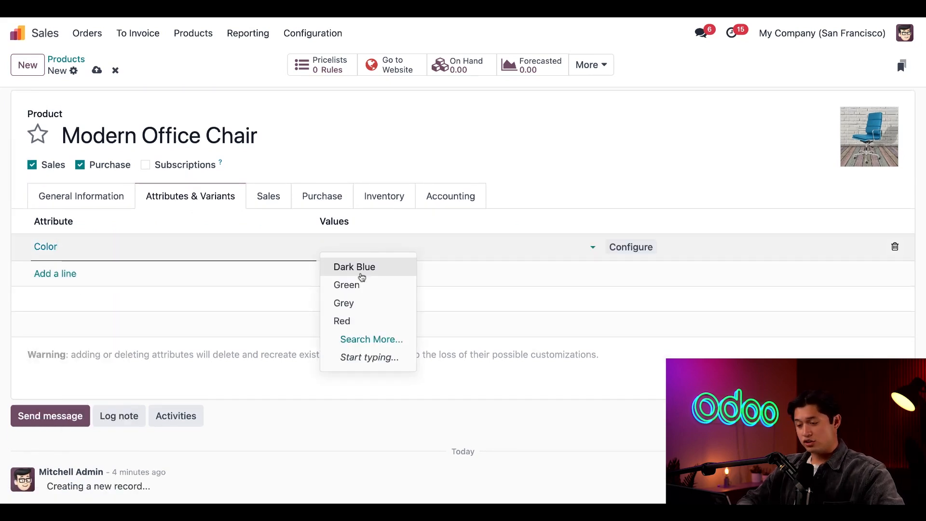
click(357, 322)
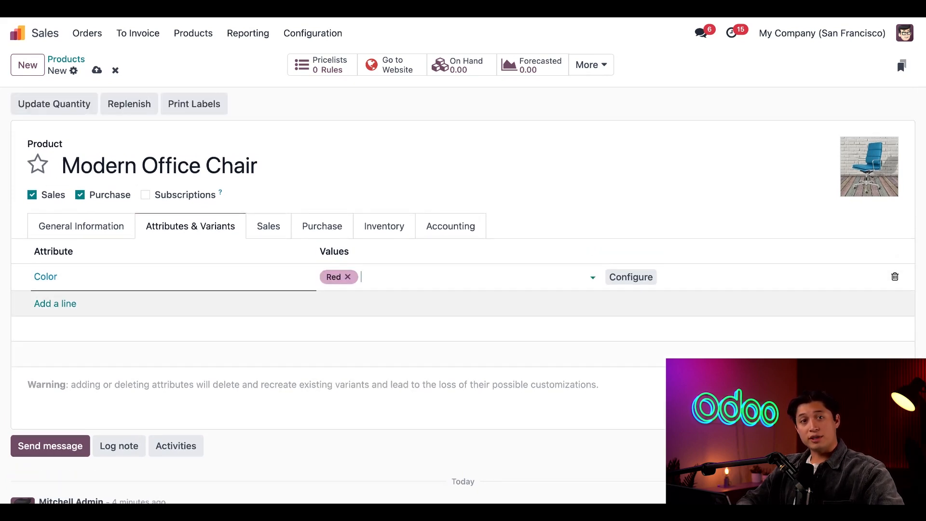
Set Customizable Desk as an optional product in the Sales settings
click(276, 227)
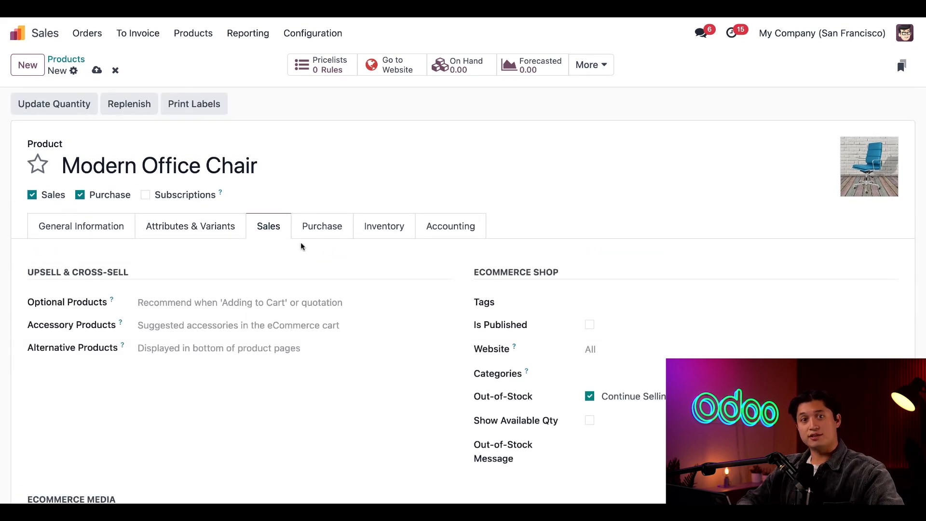
click(191, 302)
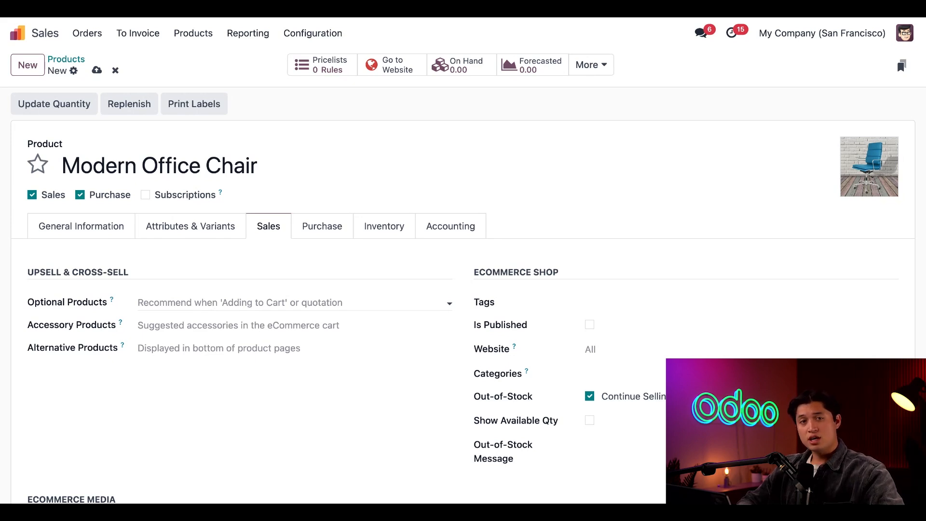
click(238, 303)
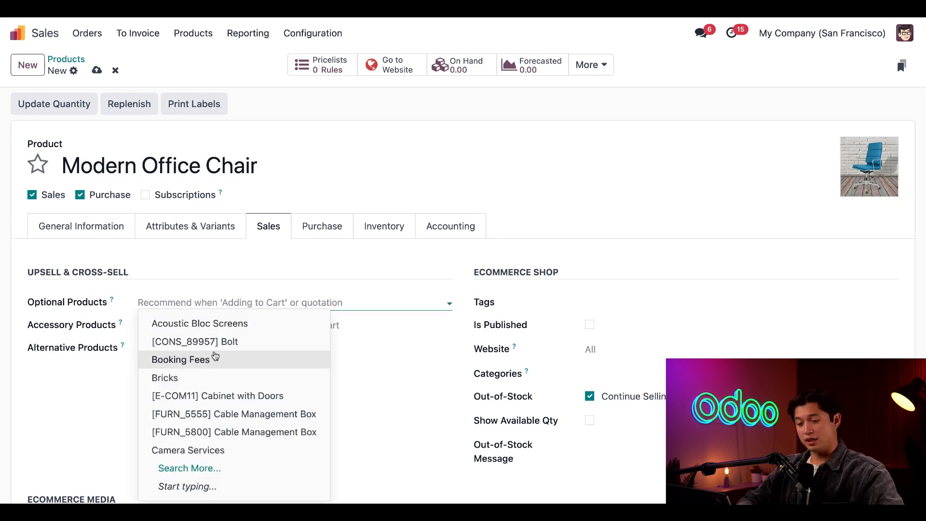
text(cus)
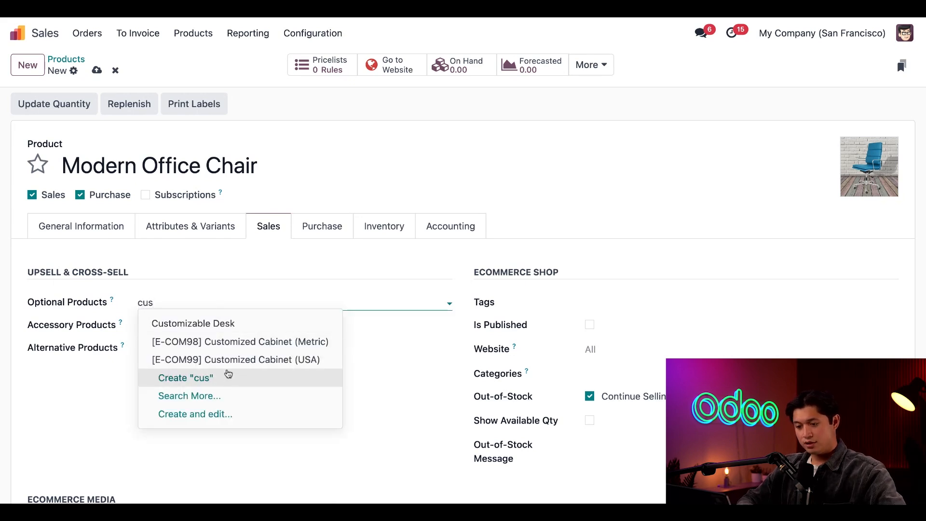
click(239, 324)
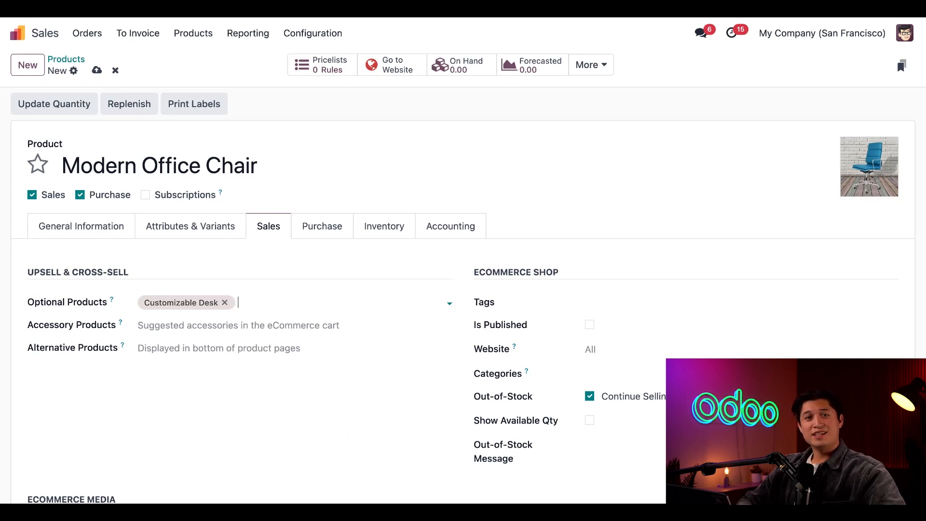
Add Chair floor protection as an accessory product and Conference Chair as an alternative product
click(201, 324)
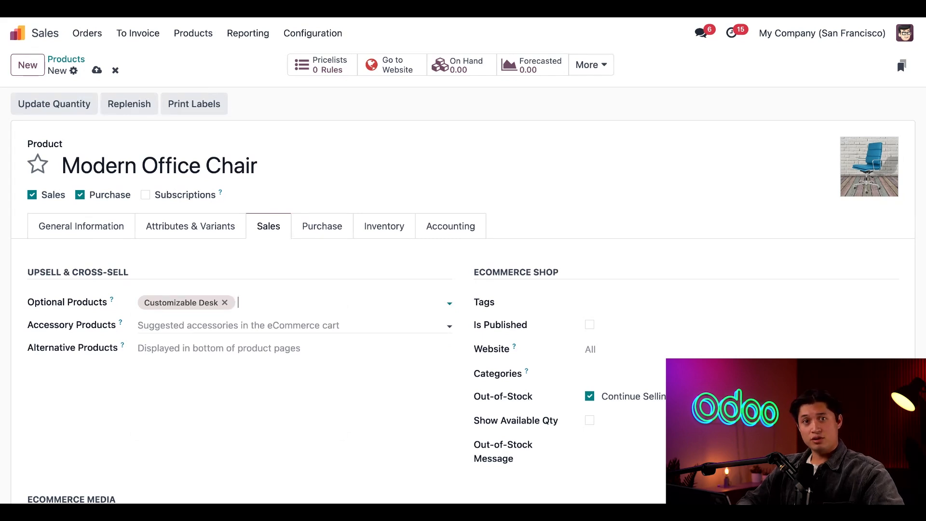
key(Tab)
text(floo)
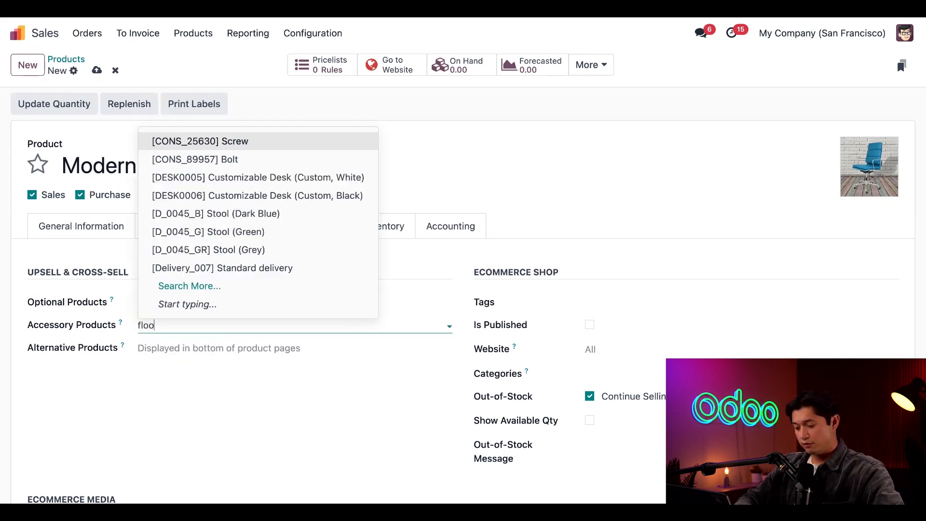
click(211, 349)
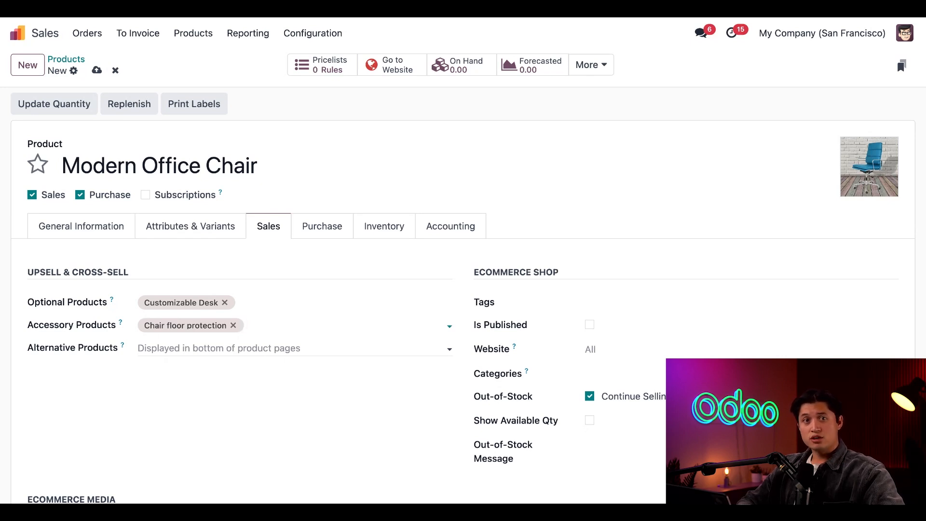
click(219, 348)
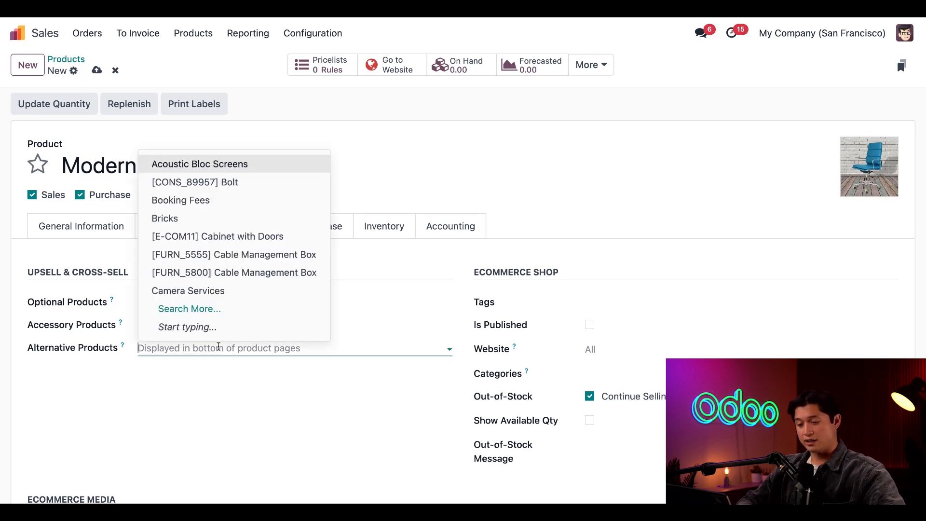
text(conf)
click(219, 368)
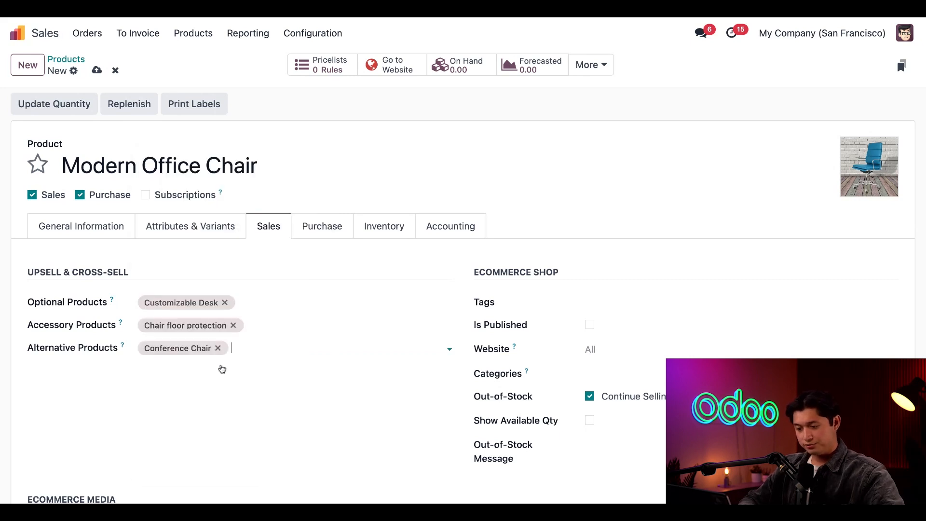
scroll(578, 332, down, 2)
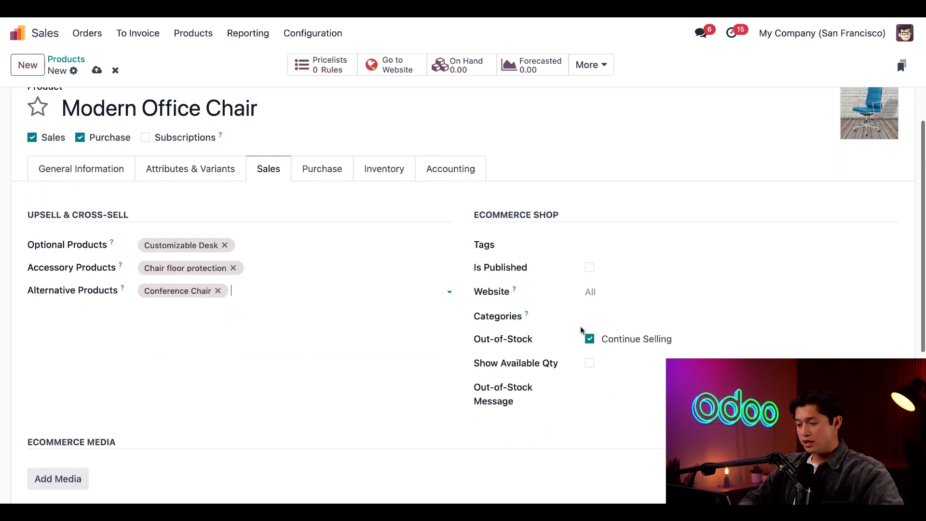
scroll(611, 239, down, 3)
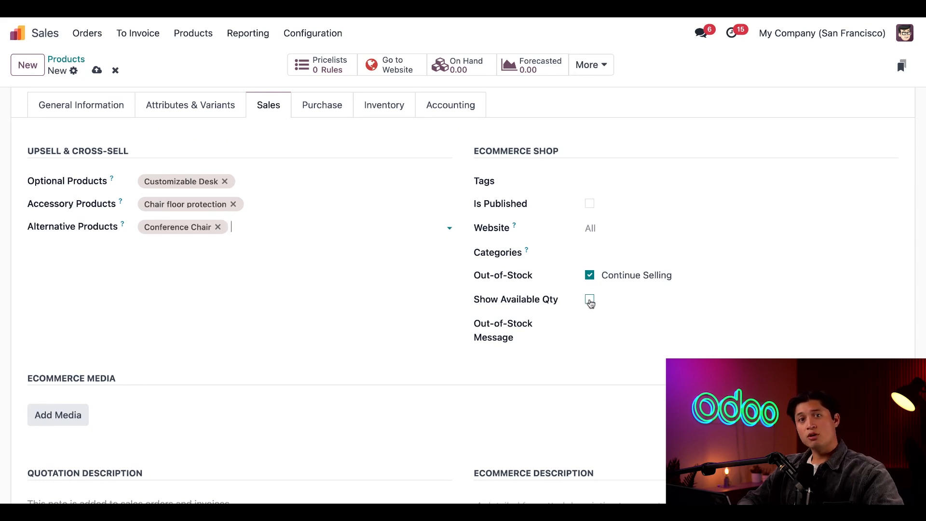
Select the office and chair tags in the eCommerce Shop Tags field
click(595, 326)
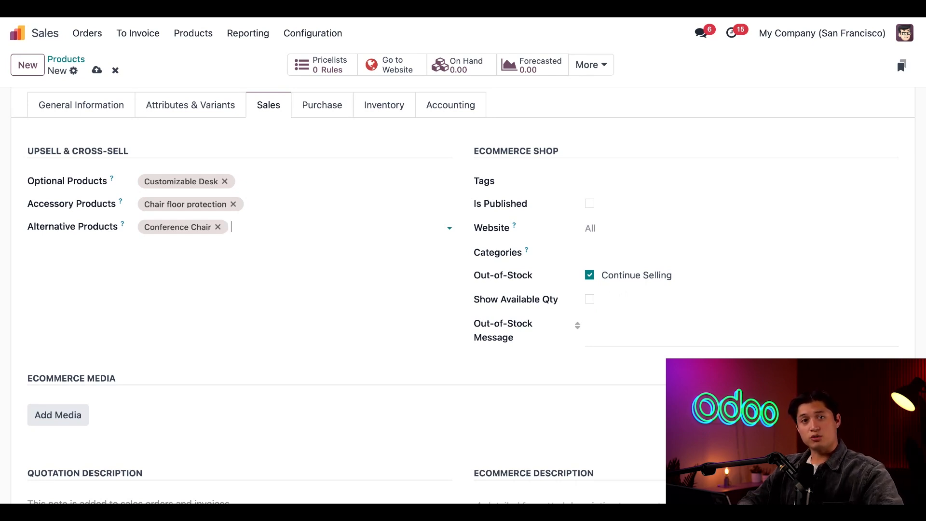
scroll(463, 290, up, 1)
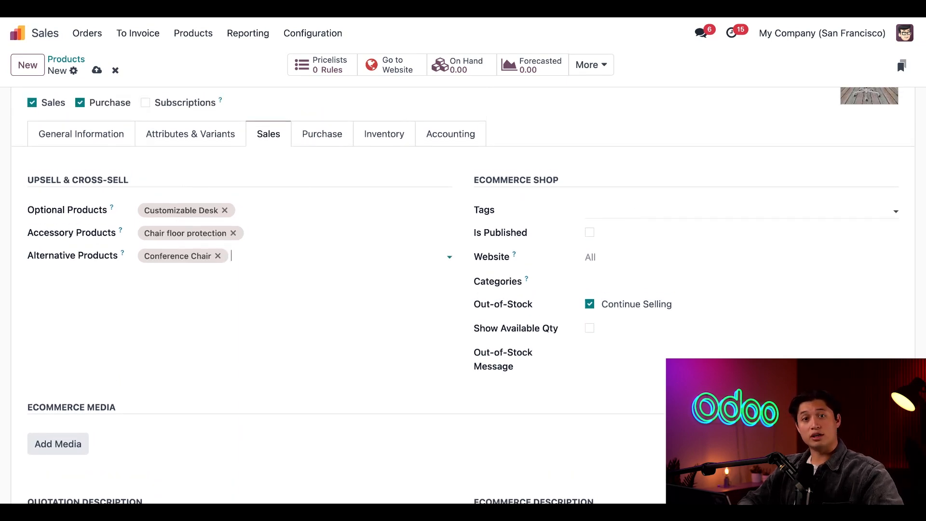
click(651, 210)
click(614, 232)
click(661, 209)
click(663, 248)
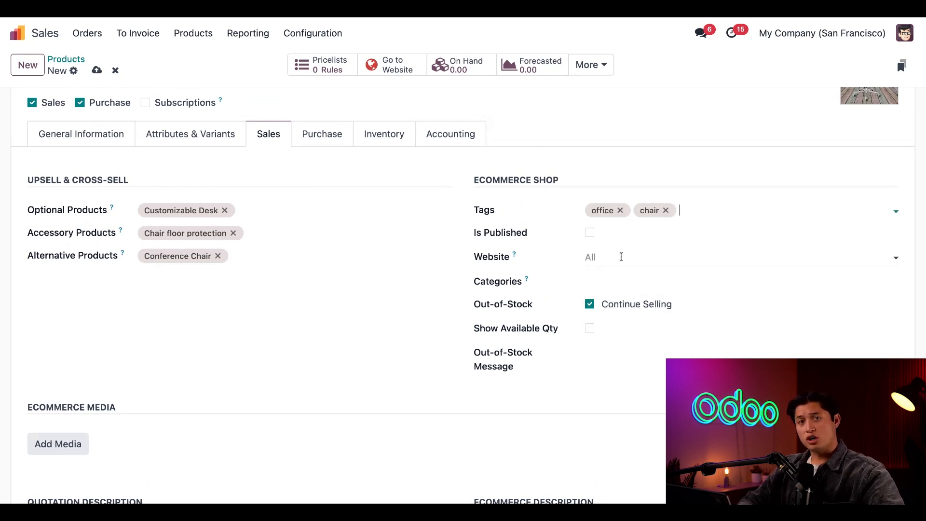
scroll(456, 321, down, 3)
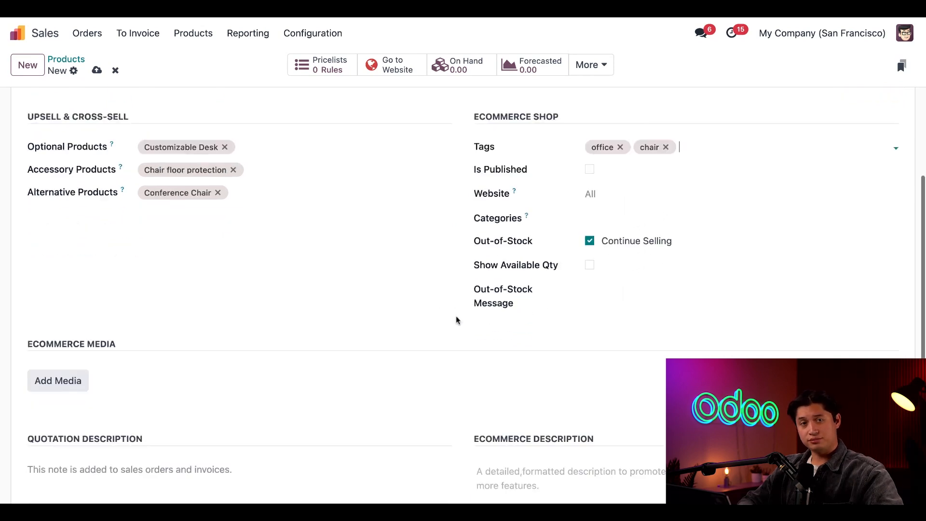
scroll(289, 318, down, 2)
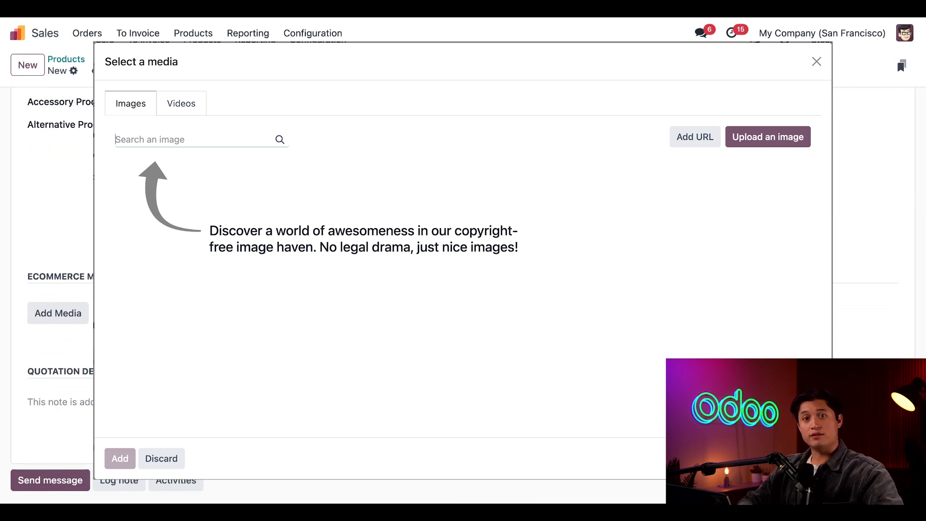
key(Escape)
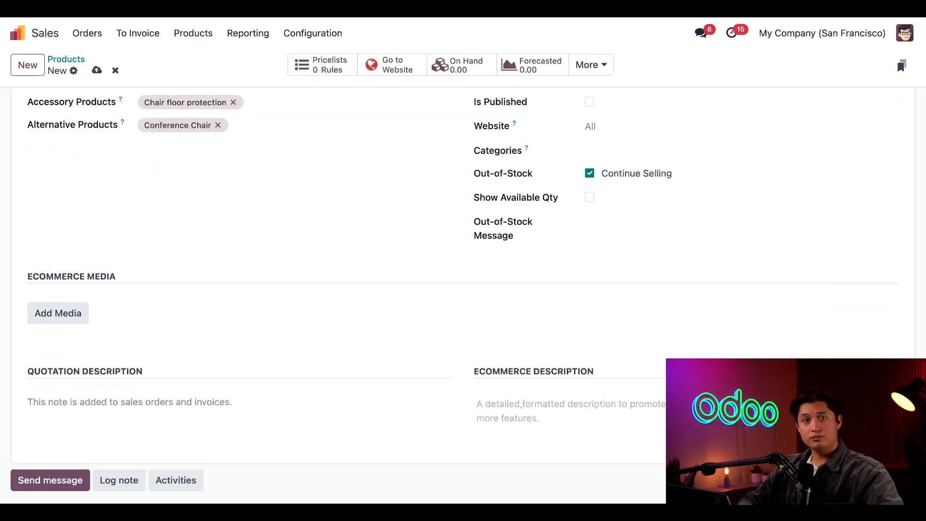
scroll(299, 271, up, 5)
Show the chair's Inventory settings with its Buy route and logistics details
click(384, 226)
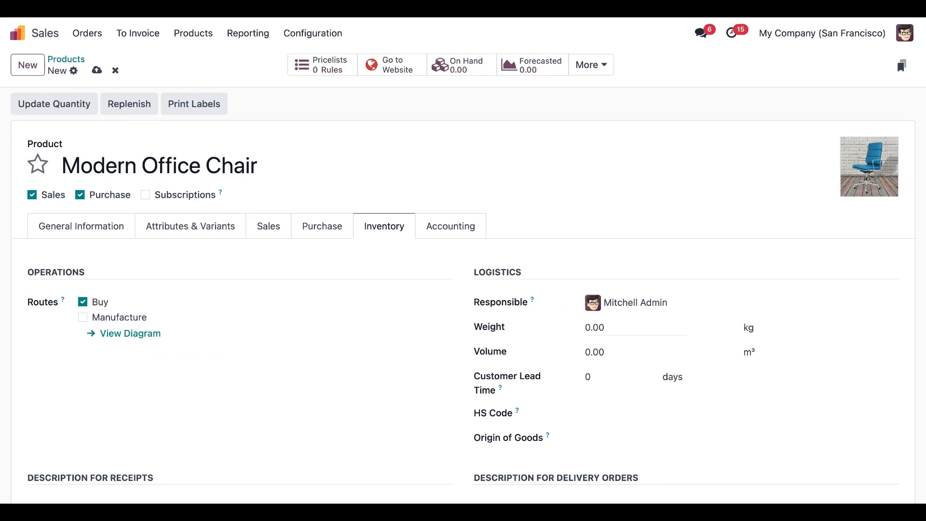
Show the chair's Accounting settings with its income and expense accounts
click(462, 230)
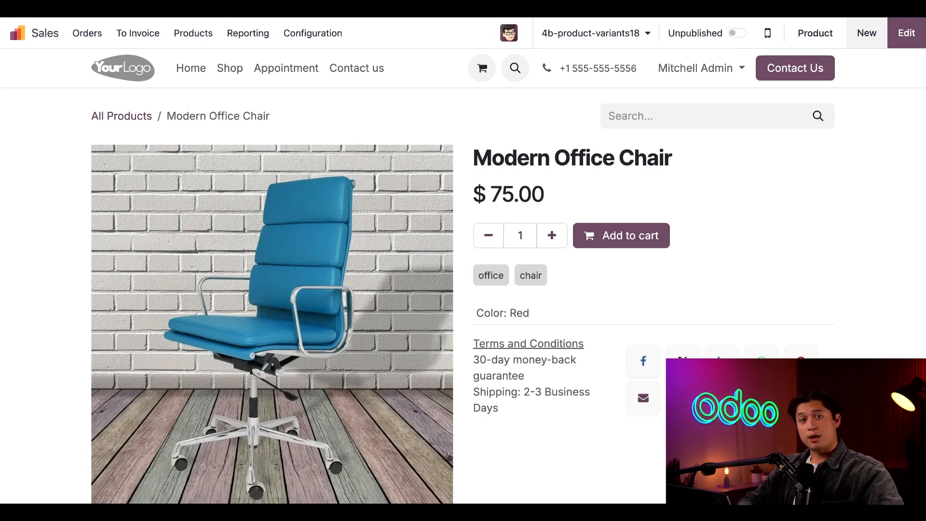
Switch the Modern Office Chair's shop page from Unpublished to Published
click(700, 36)
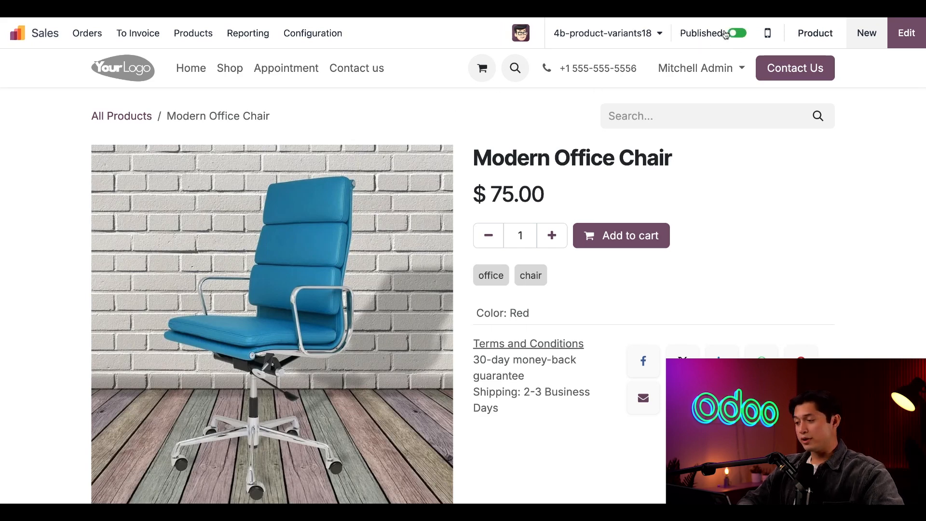